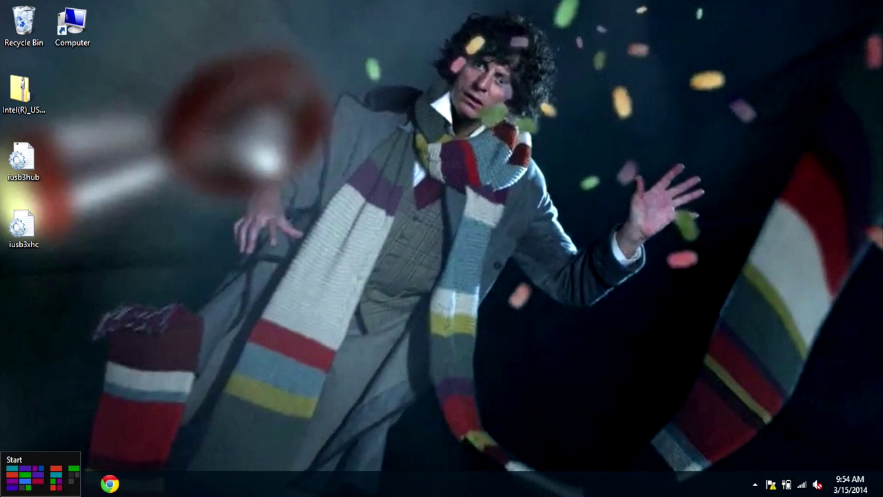
Examine the Universal Serial Bus controllers in Device Manager, then close it.
right_click(3, 491)
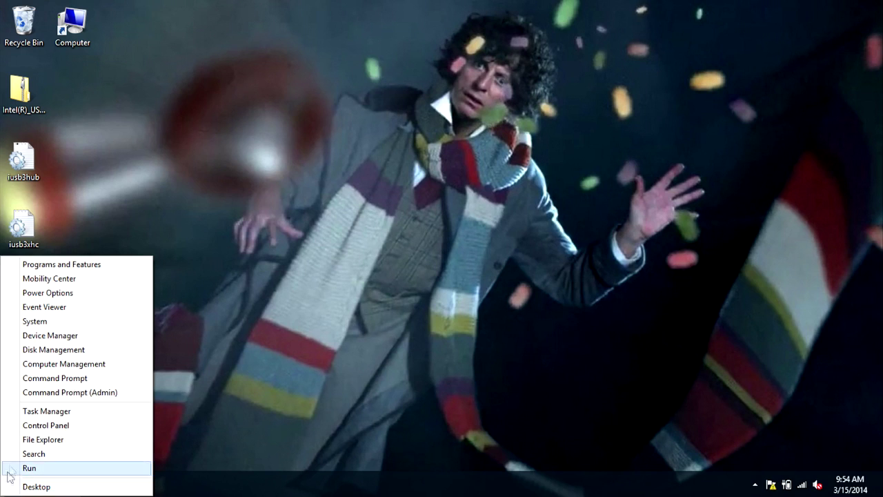
click(90, 341)
click(73, 332)
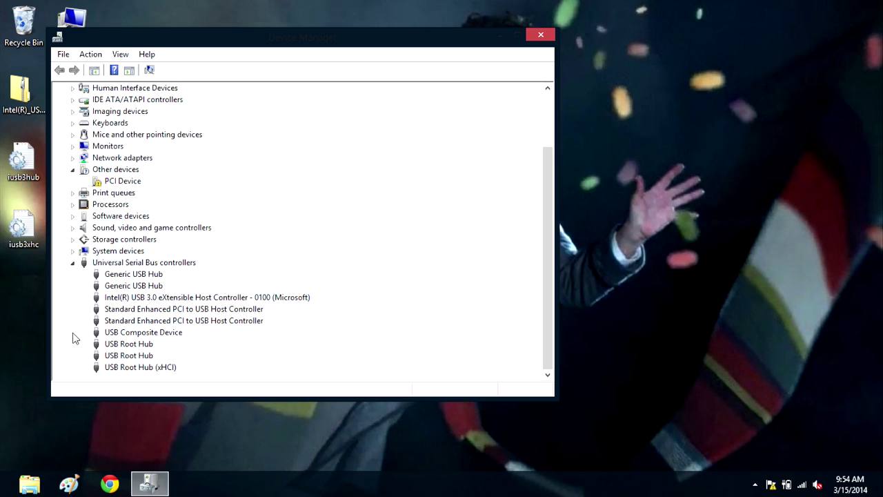
click(540, 36)
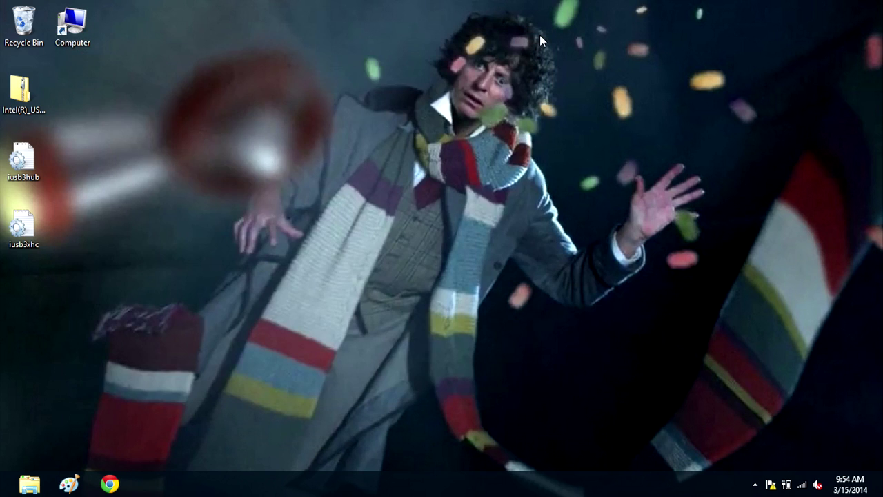
Extract the Intel(R)_USB_3.0_eXtensible_Host_Controller_Driver zip on the desktop into a folder of the same name.
click(20, 85)
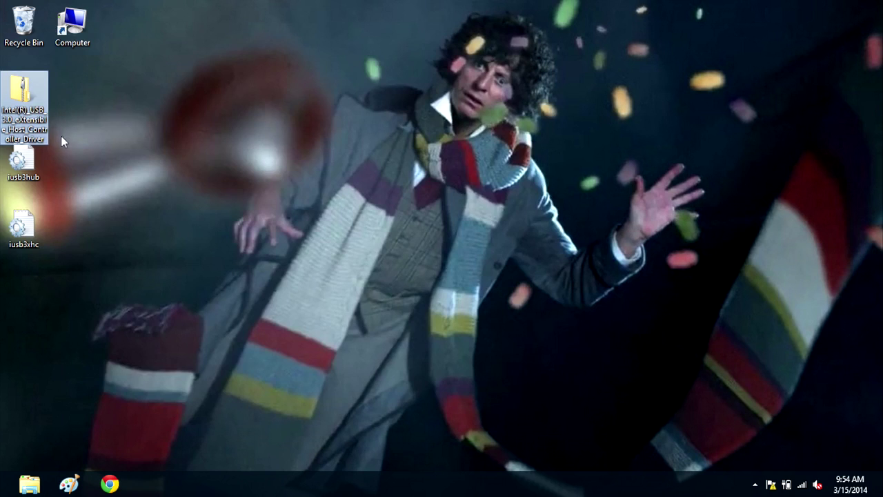
right_click(28, 97)
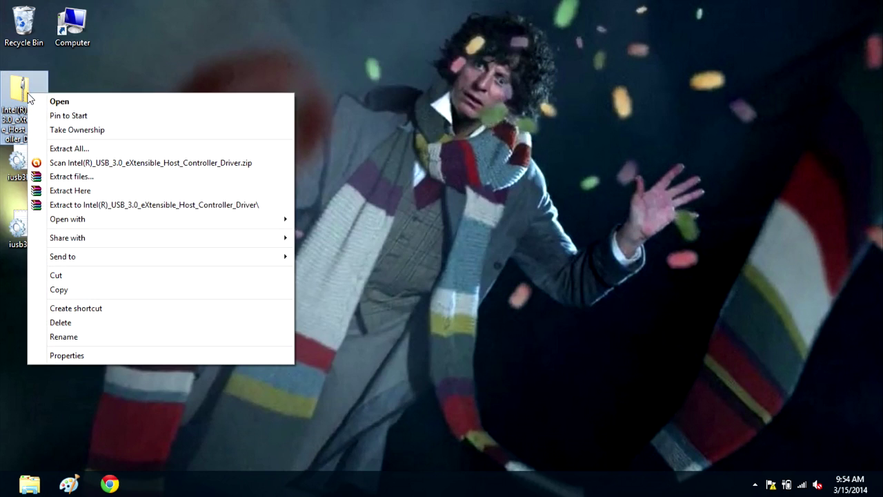
click(119, 205)
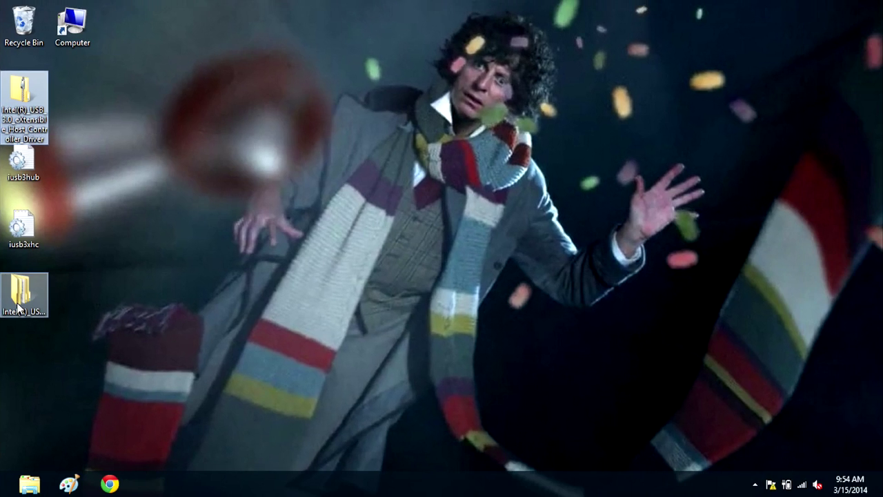
Move the desktop files iusb3hub and iusb3xhc into the extracted driver's Drivers\Win7\x64 folder, replacing the files there.
click(20, 304)
double_click(20, 304)
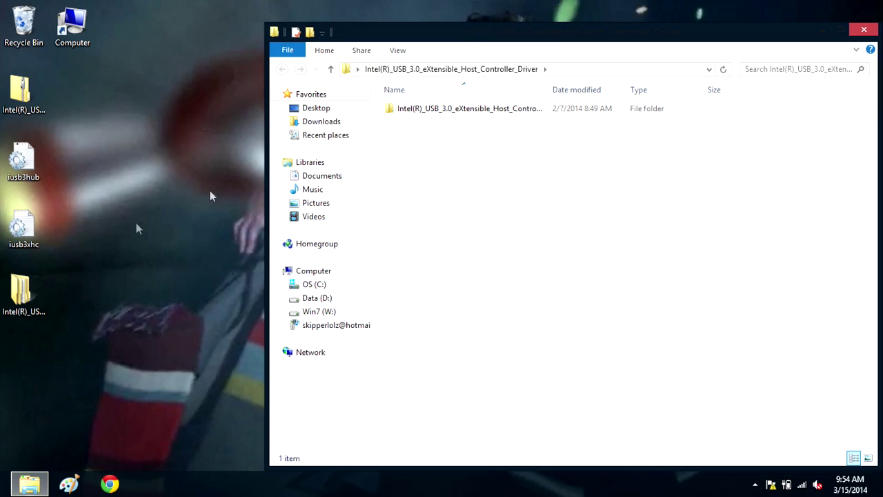
double_click(480, 111)
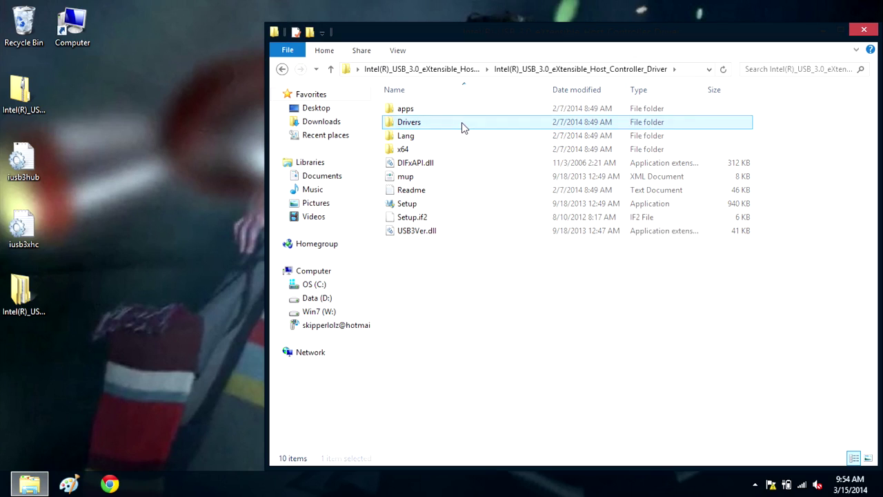
double_click(461, 122)
double_click(461, 123)
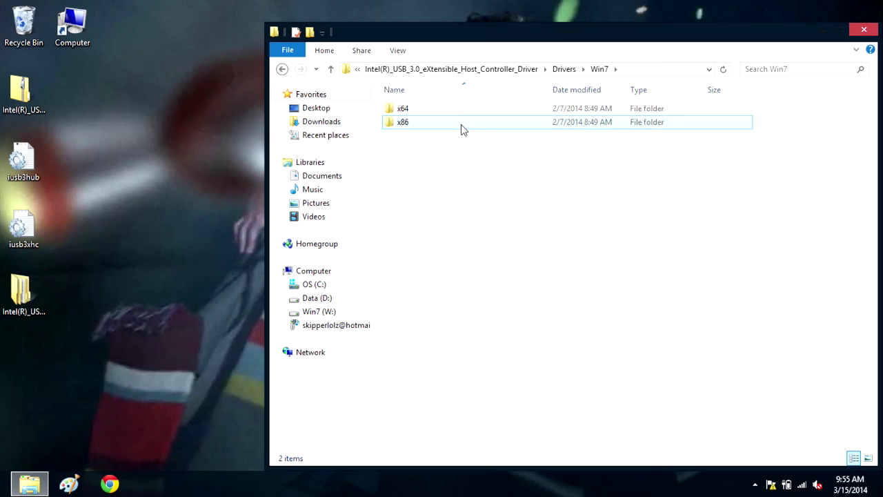
double_click(459, 115)
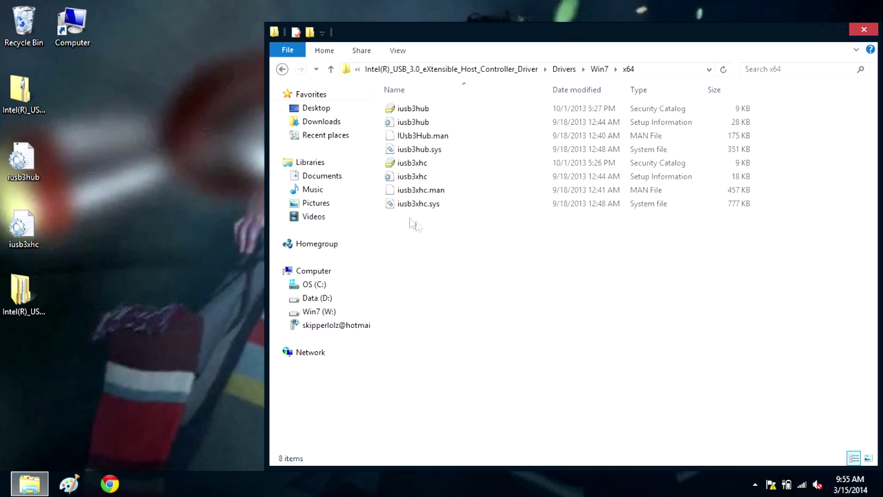
drag(49, 250, 440, 242)
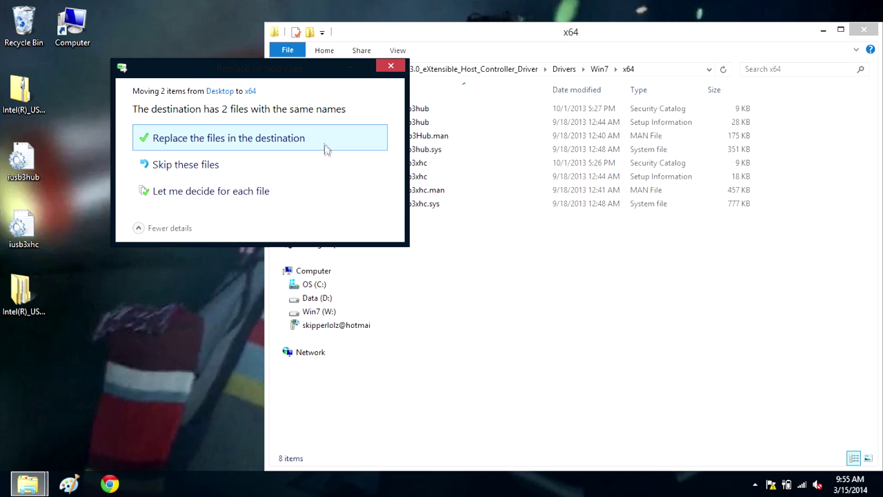
click(325, 144)
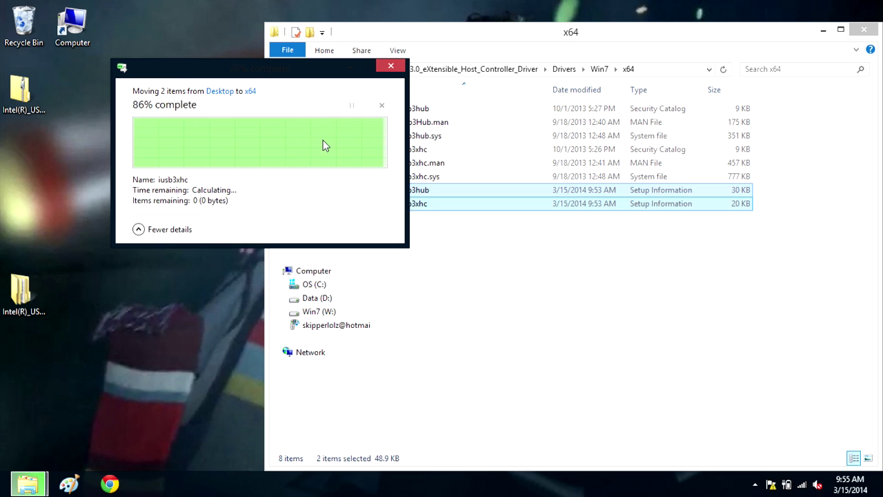
Restart the PC into advanced startup from the General section of PC settings.
mouse_move(882, 496)
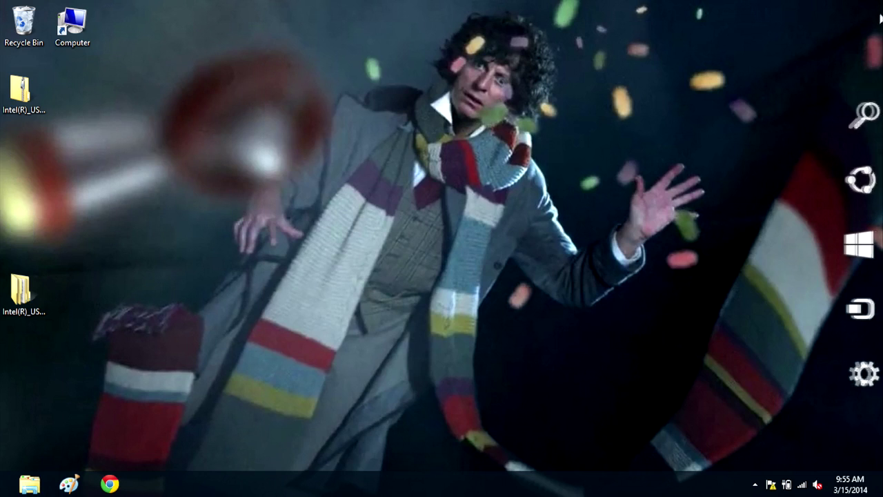
click(854, 379)
click(817, 459)
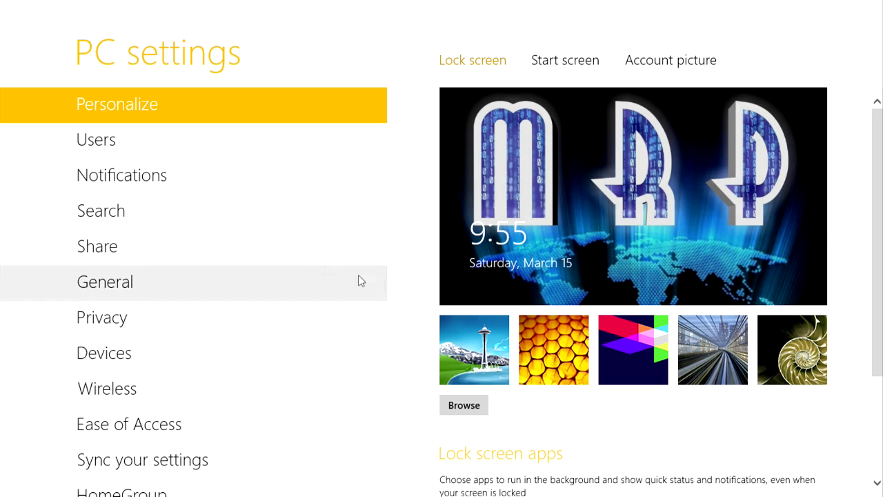
click(229, 281)
scroll(728, 370, down, 15)
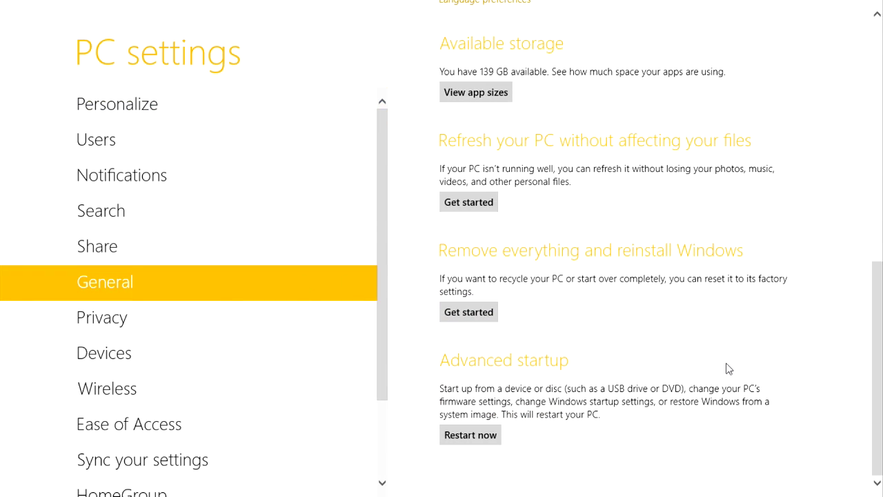
click(471, 437)
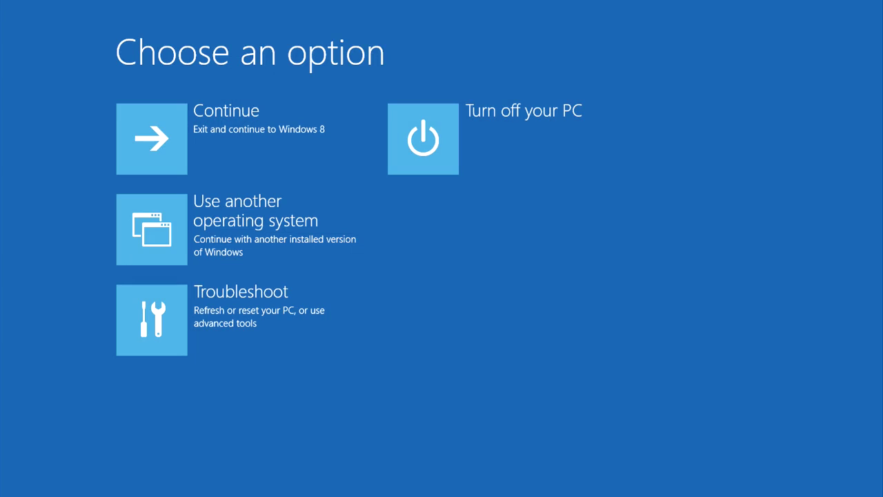
Choose Startup Settings among the advanced troubleshooting options and restart the PC from there.
click(261, 330)
click(261, 330)
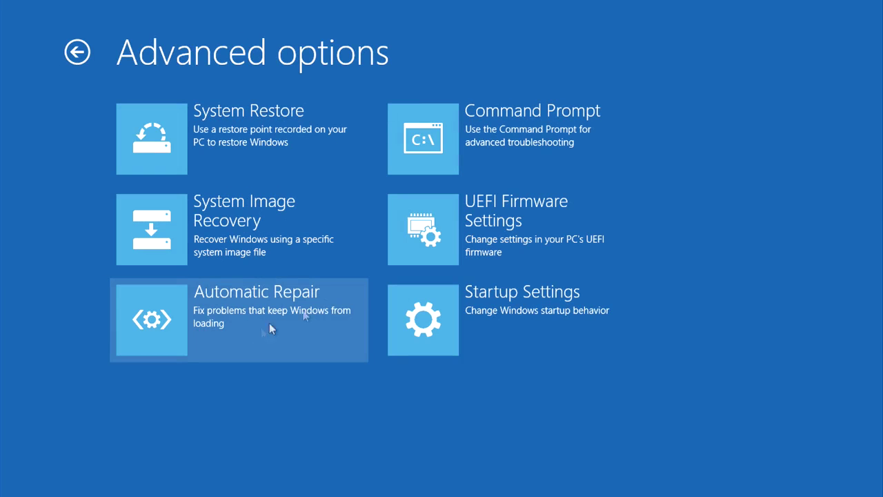
click(457, 285)
click(597, 286)
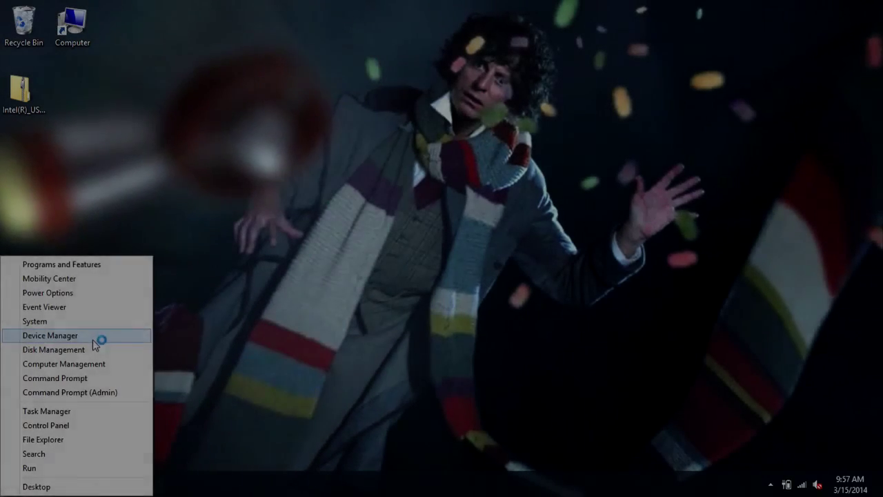
Start a manual driver update for the Intel USB 3.0 eXtensible Host Controller in Device Manager, picking from the computer's driver list.
click(94, 337)
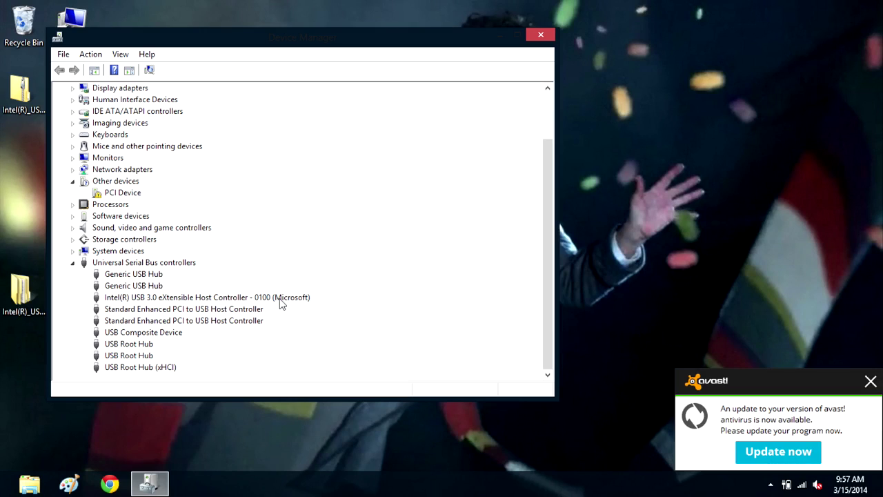
click(280, 298)
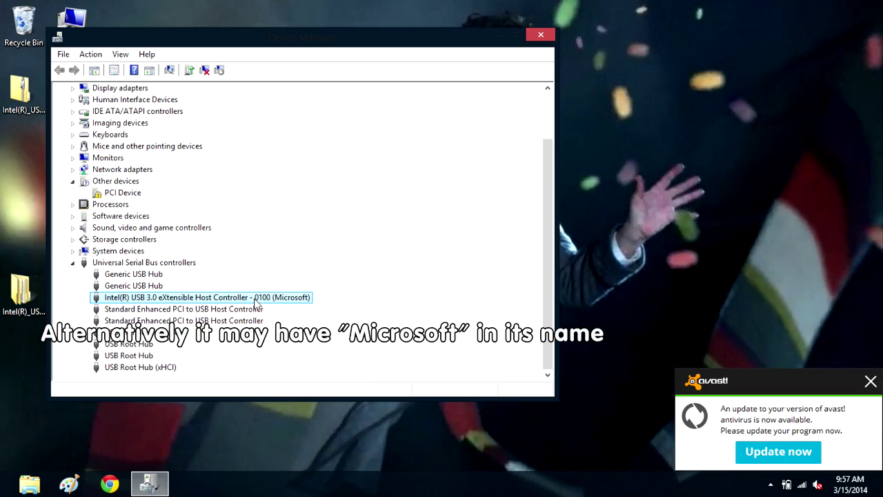
right_click(252, 305)
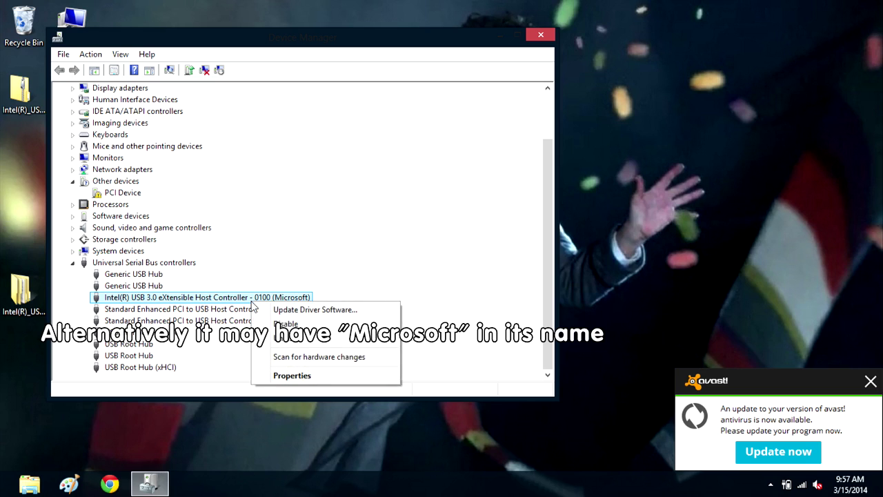
click(265, 309)
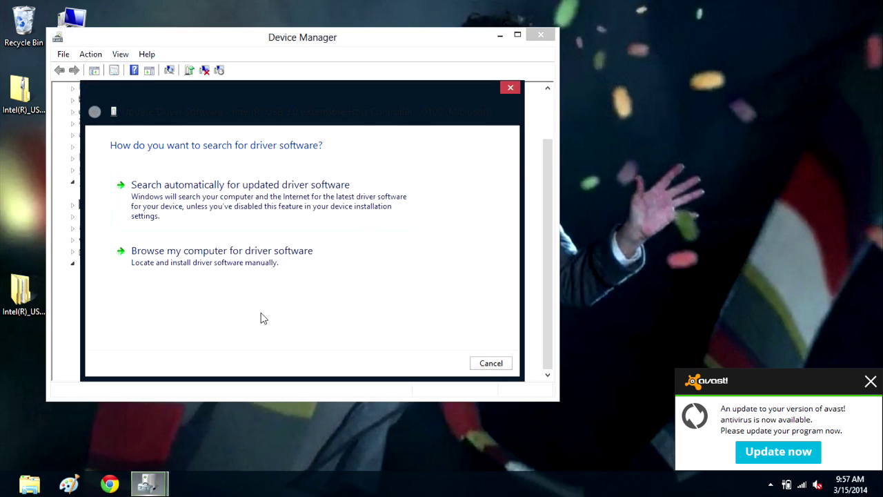
click(258, 252)
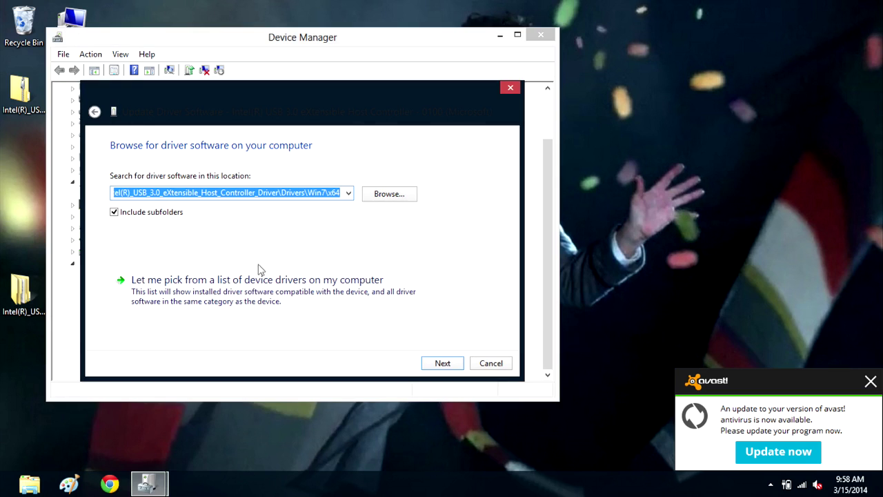
click(348, 307)
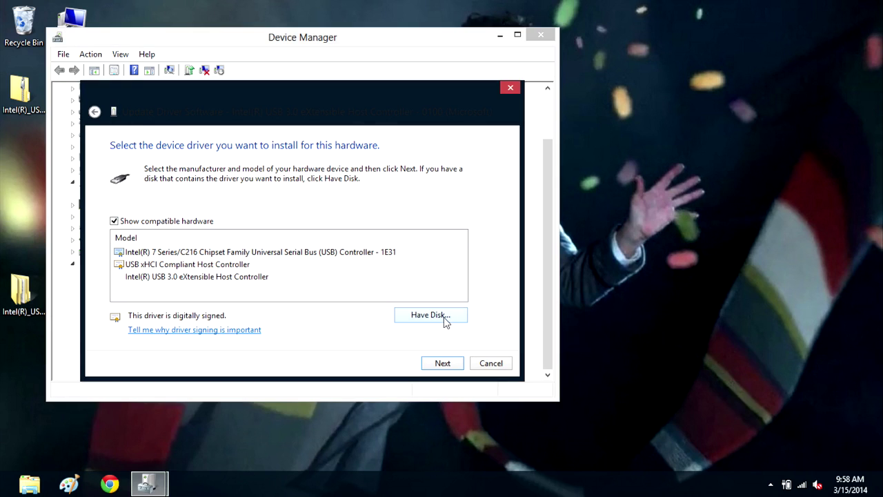
Load iusb3xhc from the extracted driver's Drivers\Win7\x64 folder as the installation disk file.
click(444, 319)
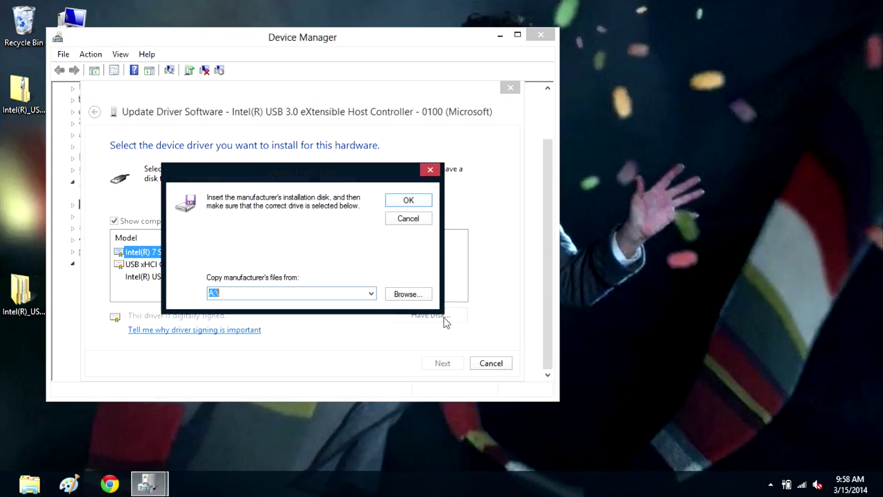
click(408, 294)
double_click(365, 251)
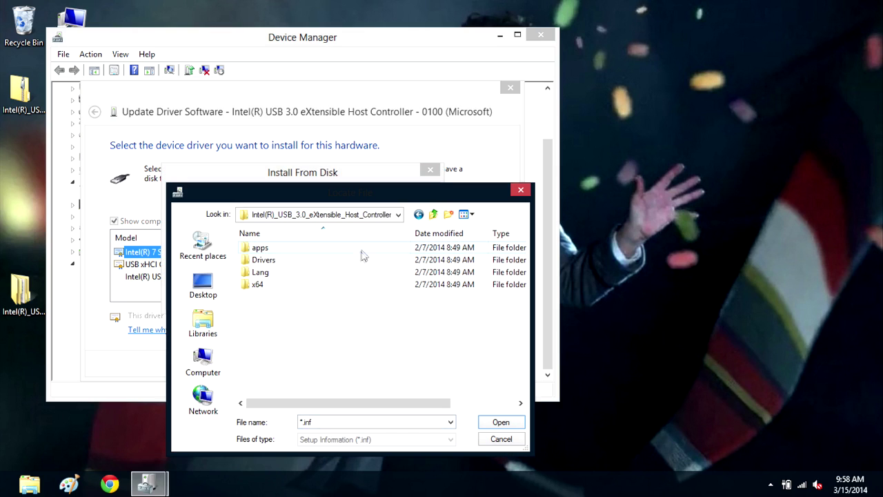
double_click(340, 260)
double_click(308, 261)
double_click(308, 248)
click(308, 250)
click(306, 261)
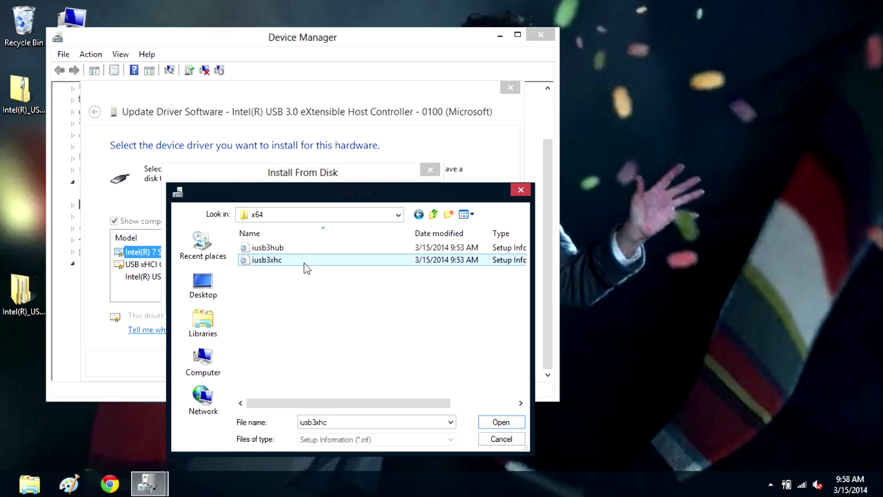
click(491, 422)
click(407, 200)
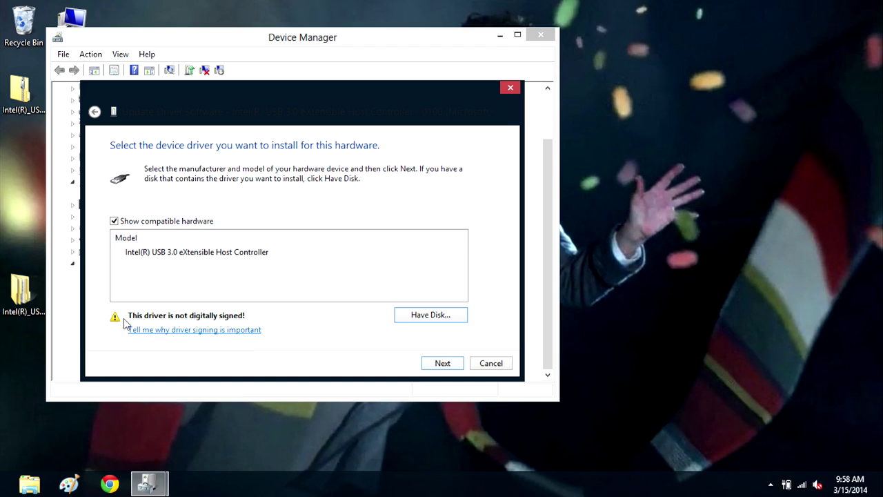
Install the unsigned Intel(R) USB 3.0 eXtensible Host Controller driver, then close the wizard and Device Manager.
click(450, 363)
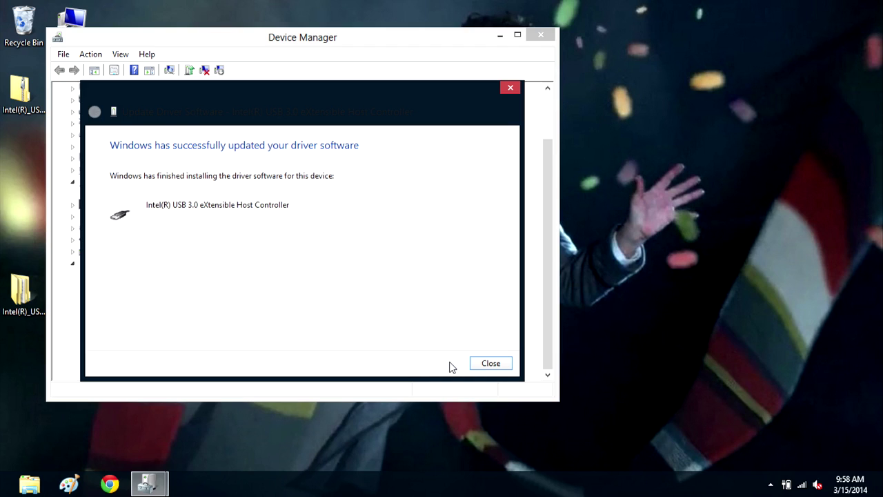
click(489, 363)
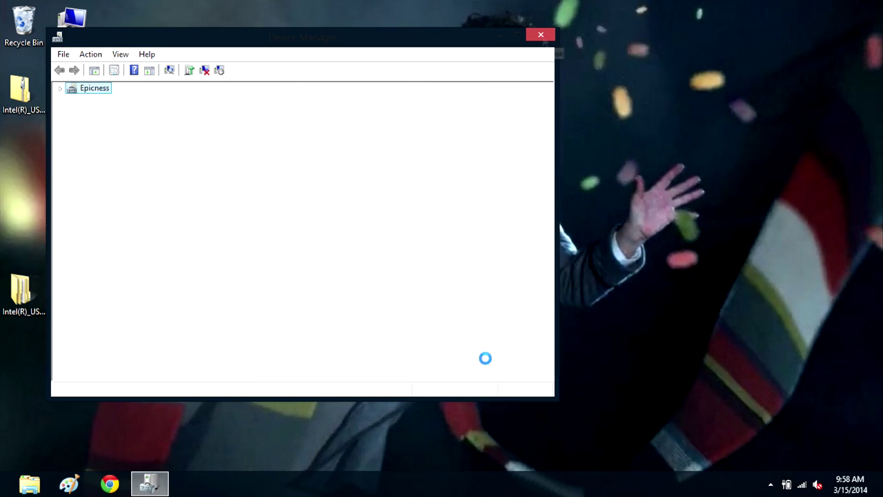
click(542, 35)
Restart the PC into advanced startup again through PC settings.
mouse_move(861, 198)
click(861, 376)
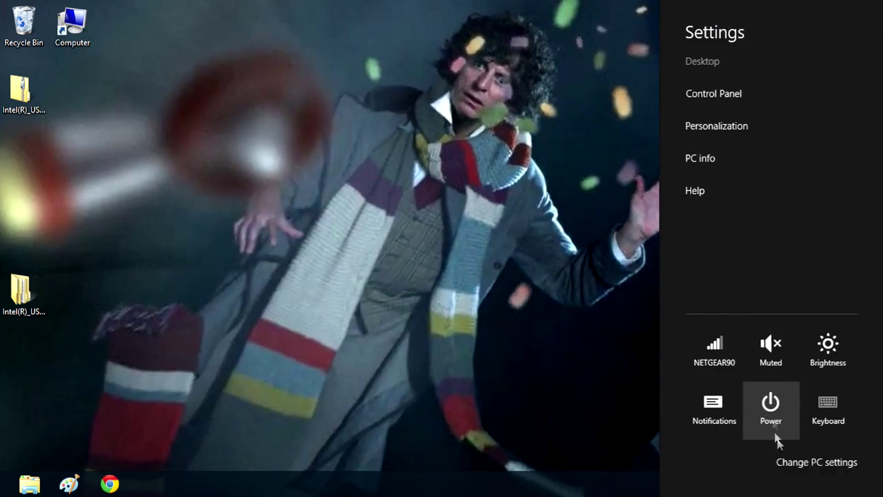
click(819, 461)
scroll(526, 385, down, 10)
click(491, 435)
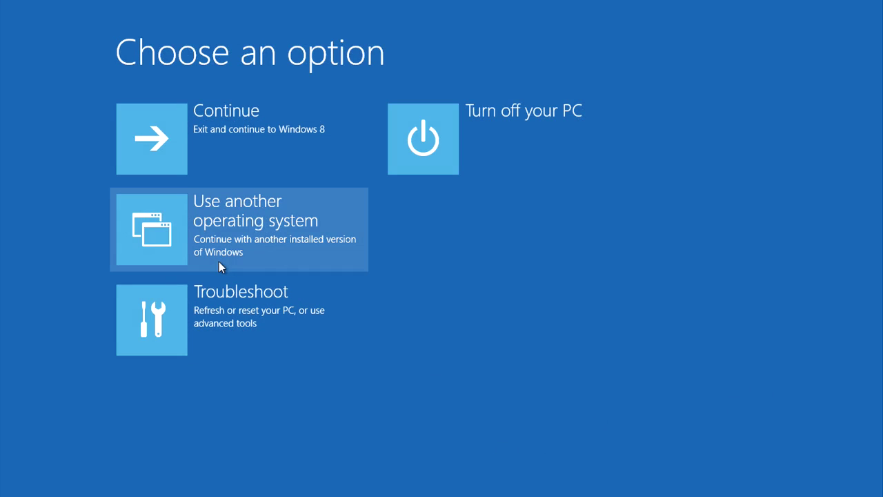
Open Startup Settings from the advanced options under Troubleshoot.
click(227, 334)
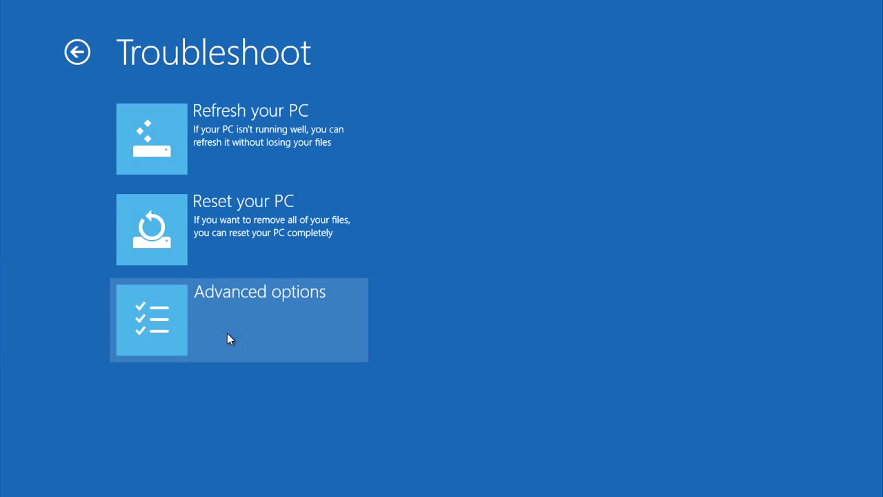
click(229, 334)
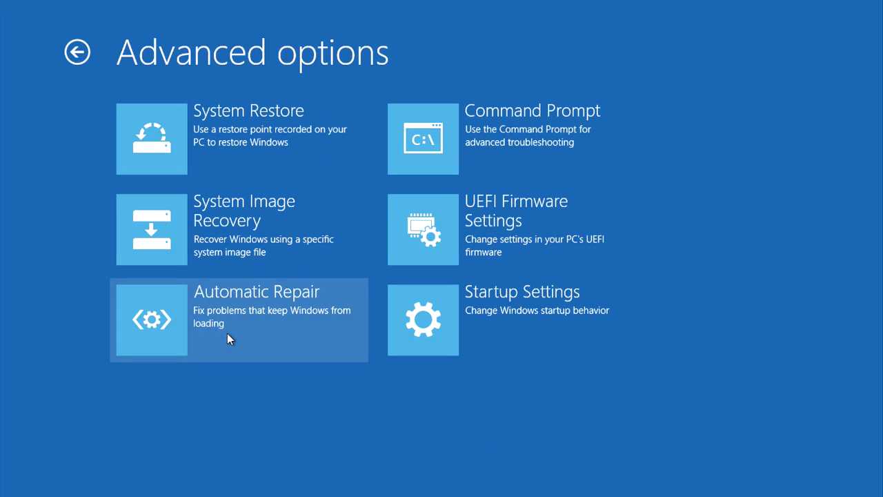
click(550, 352)
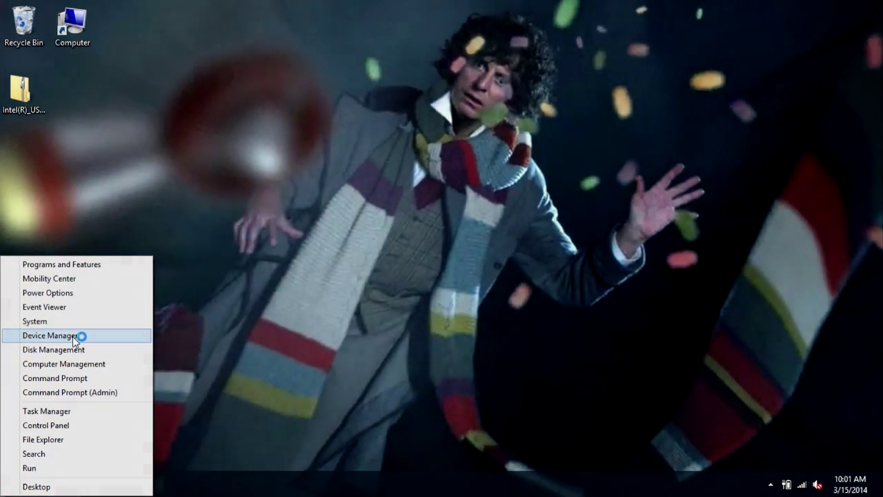
Open Device Manager and inspect the driver information and details in the Unknown device's properties.
click(76, 336)
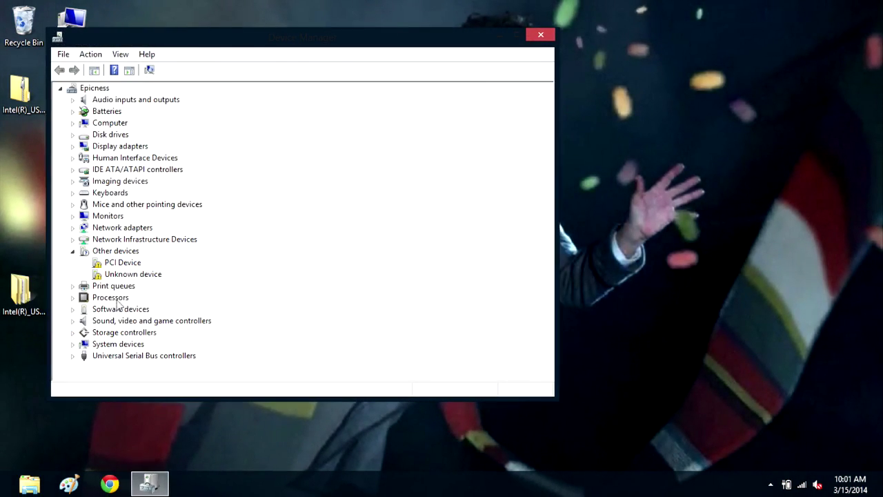
click(153, 276)
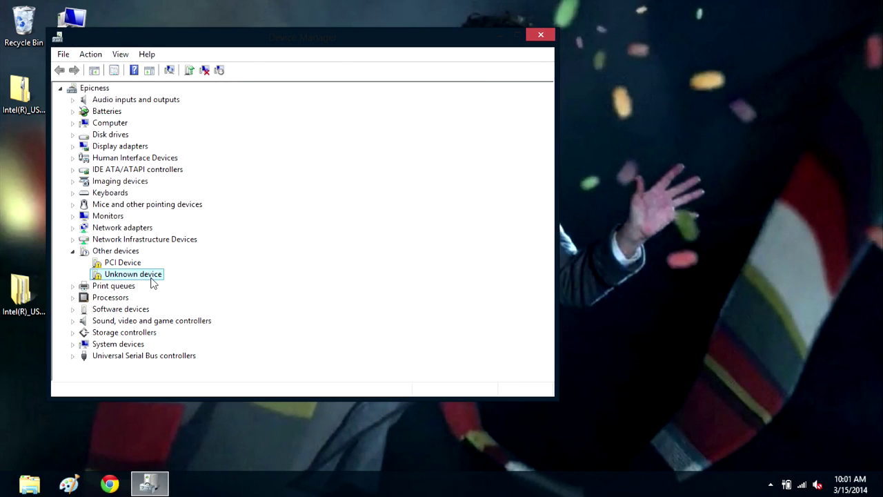
right_click(153, 283)
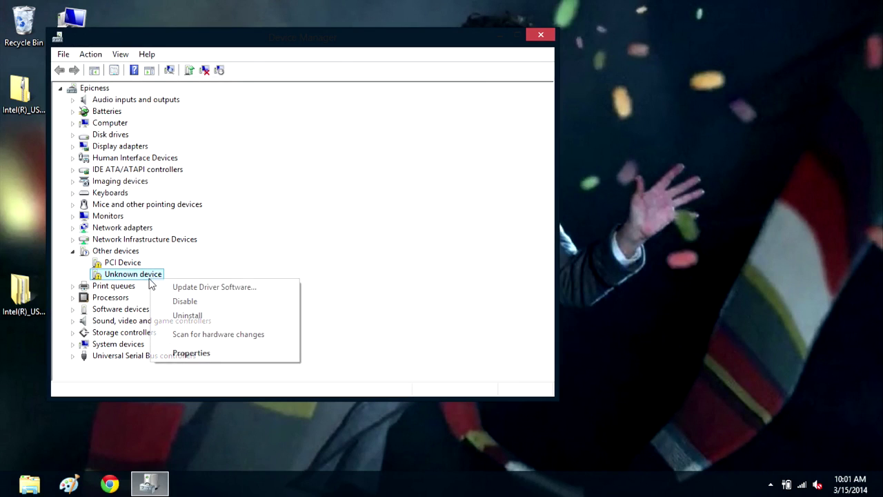
click(199, 355)
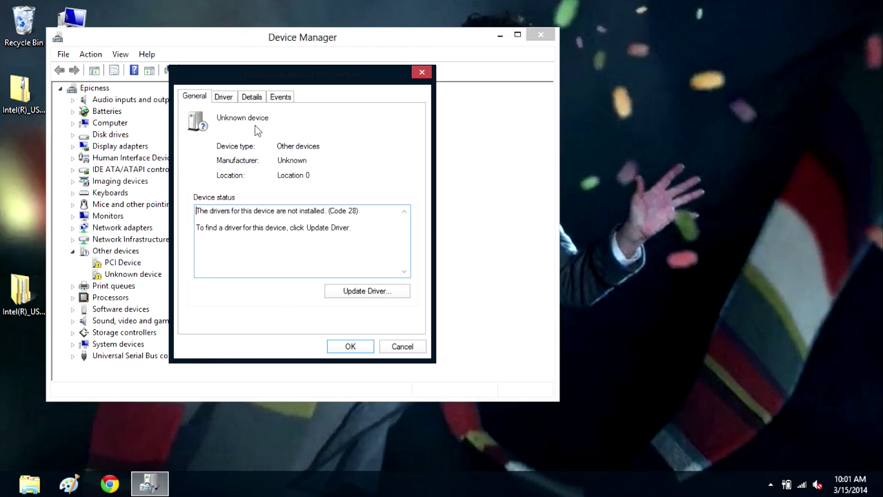
click(225, 98)
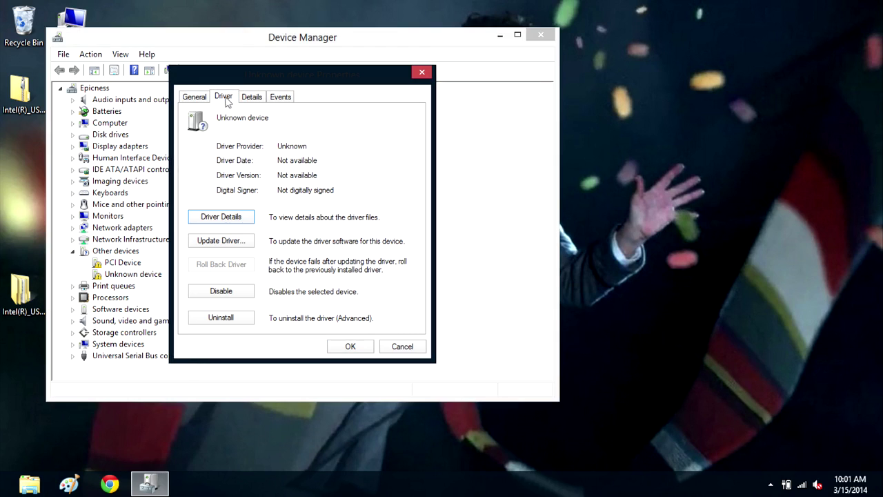
click(251, 103)
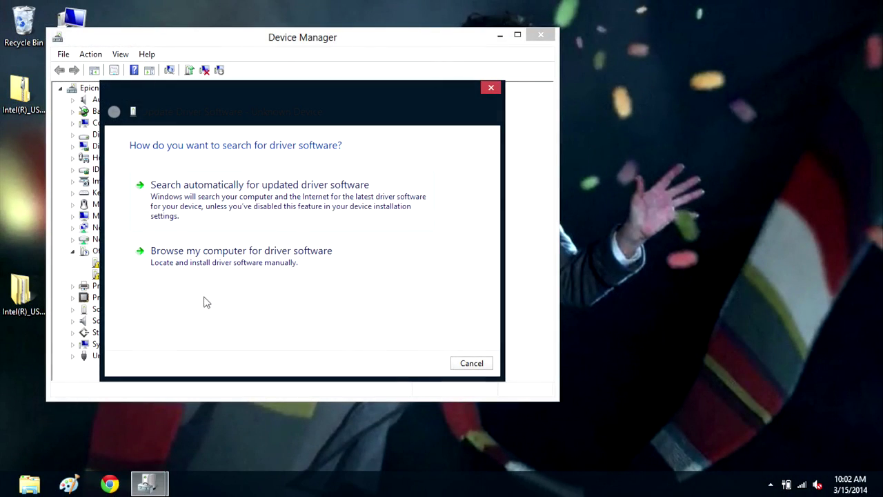
Choose to pick the Unknown device's driver manually from the computer's list, with Universal Serial Bus devices as the hardware type.
click(211, 259)
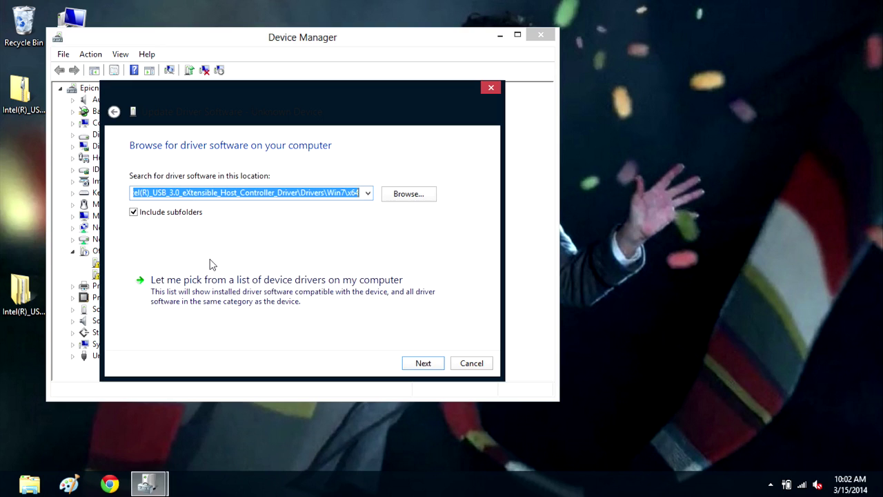
click(223, 287)
drag(458, 203, 437, 323)
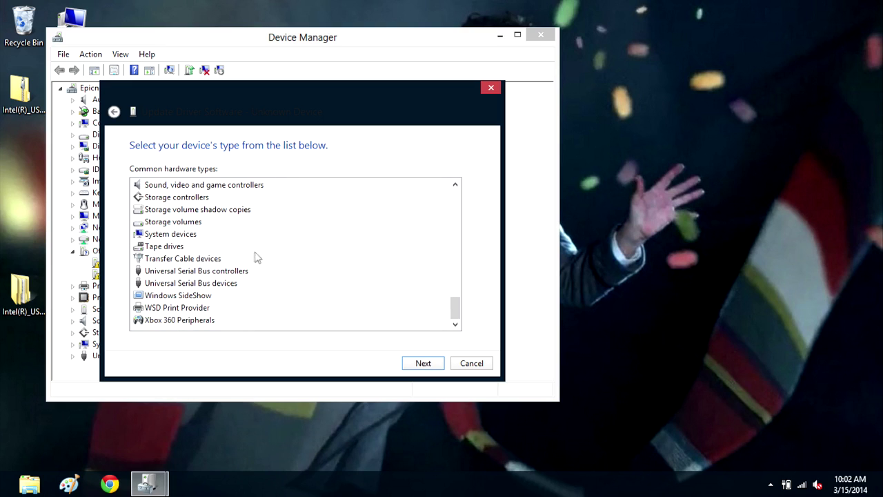
click(233, 283)
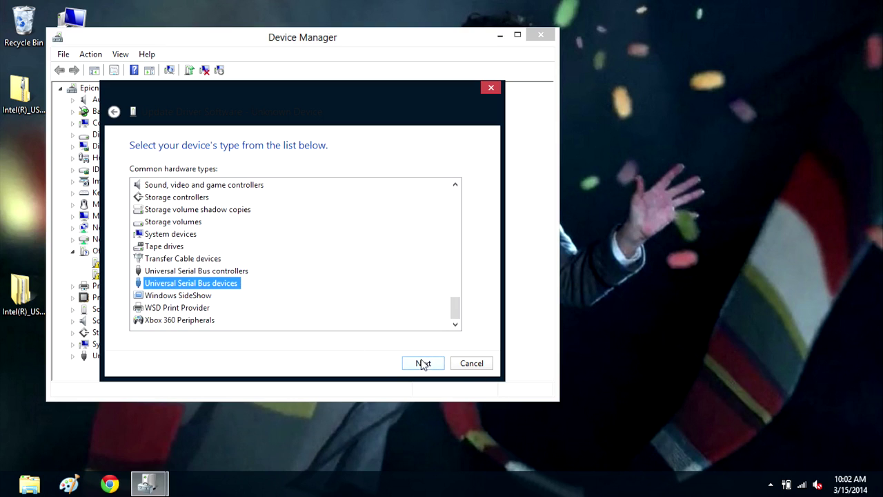
click(422, 363)
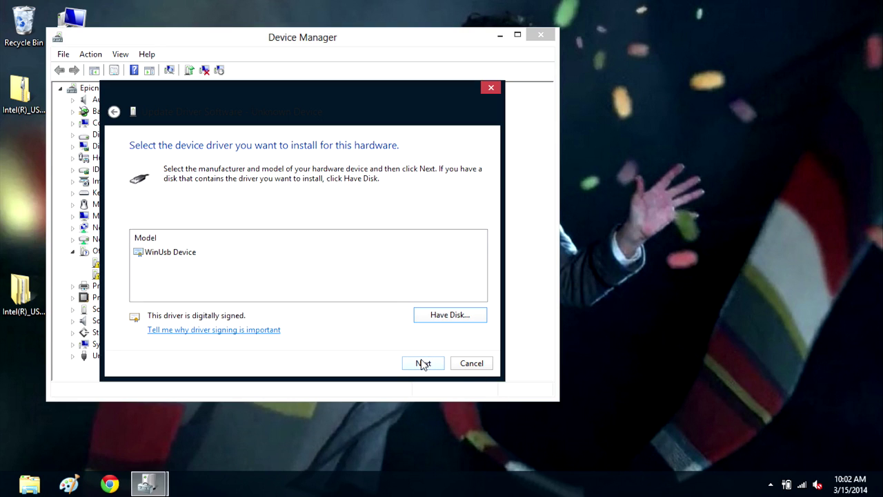
Load iusb3hub from the x64 folder as the installation disk file and install the unsigned Intel(R) USB 3.0 Root Hub driver anyway.
click(439, 318)
click(399, 294)
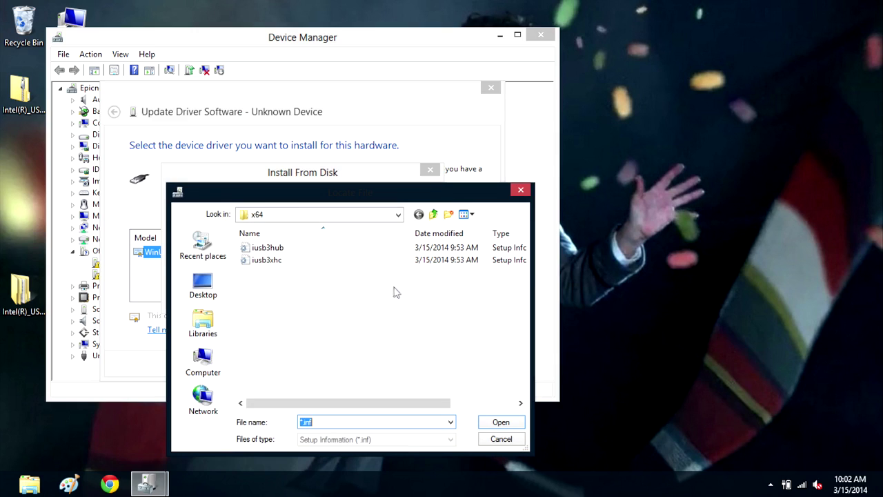
click(268, 248)
click(502, 423)
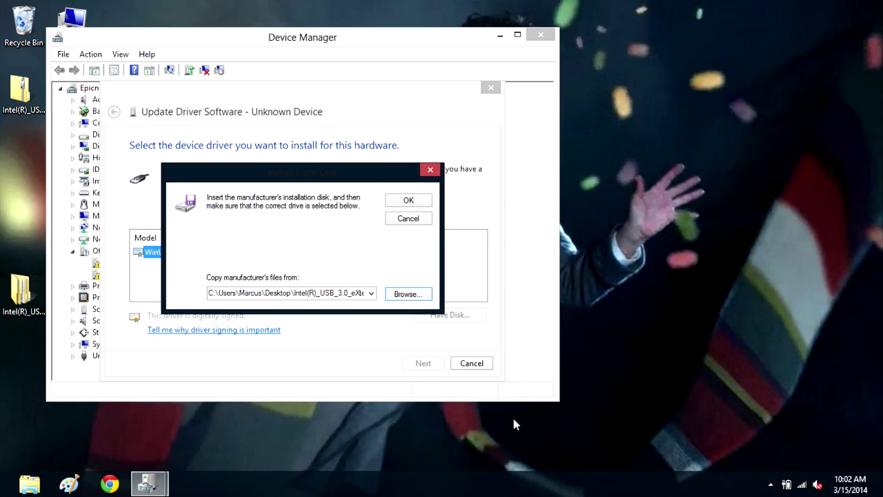
click(397, 201)
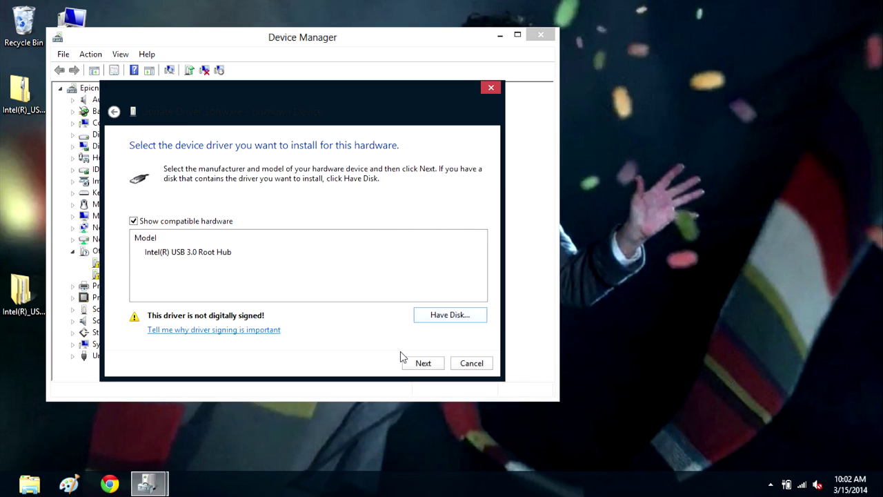
click(422, 364)
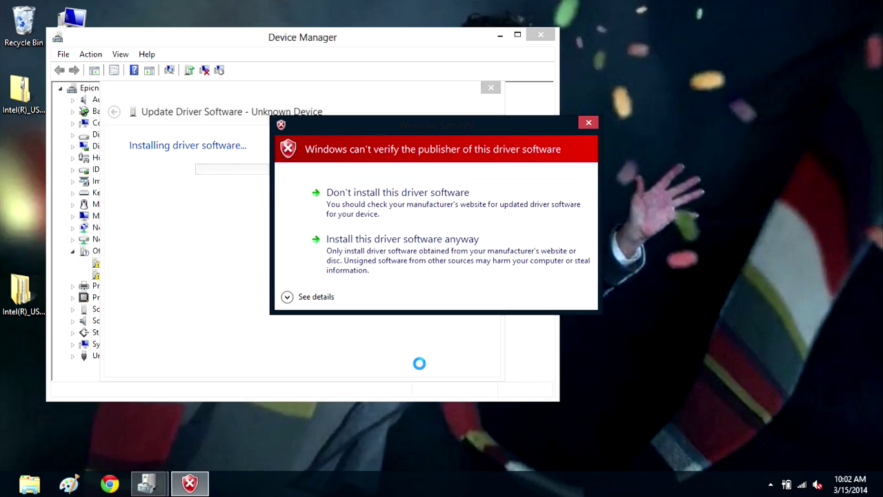
click(381, 269)
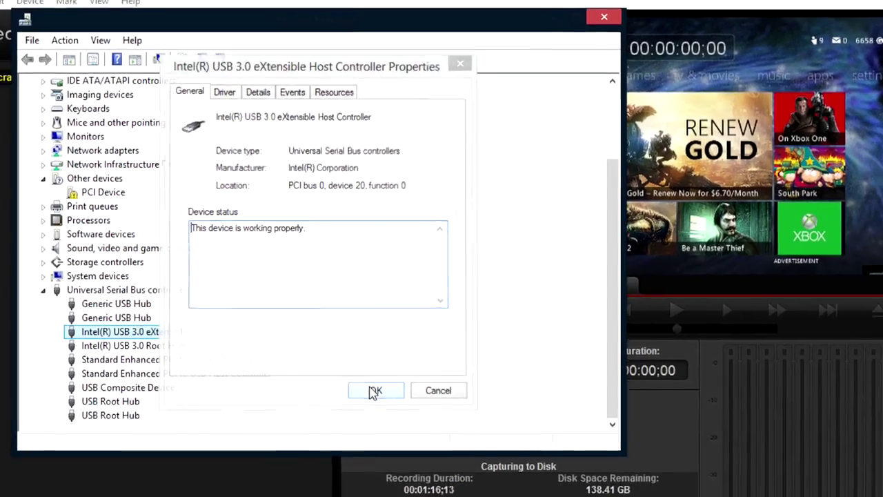
Review the Uninstall and Scan for hardware changes options for the Intel(R) USB 3.0 eXtensible Host Controller and close Device Manager.
click(375, 391)
click(446, 8)
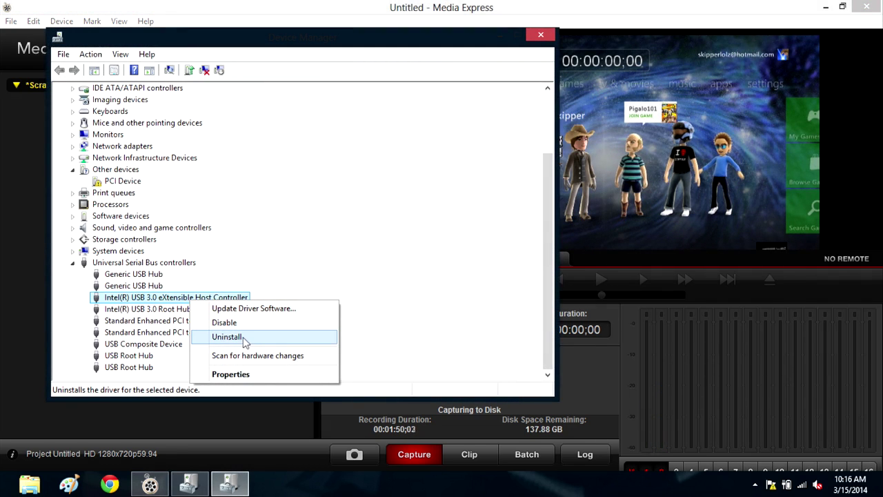
click(89, 55)
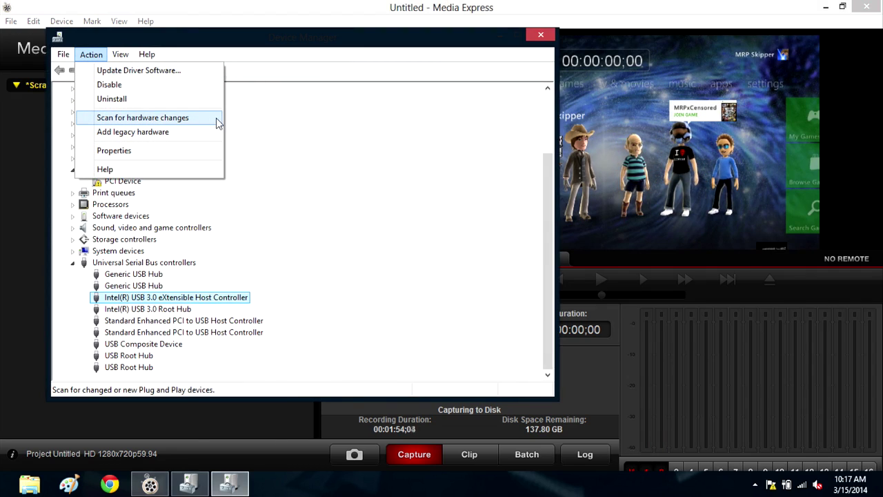
click(541, 35)
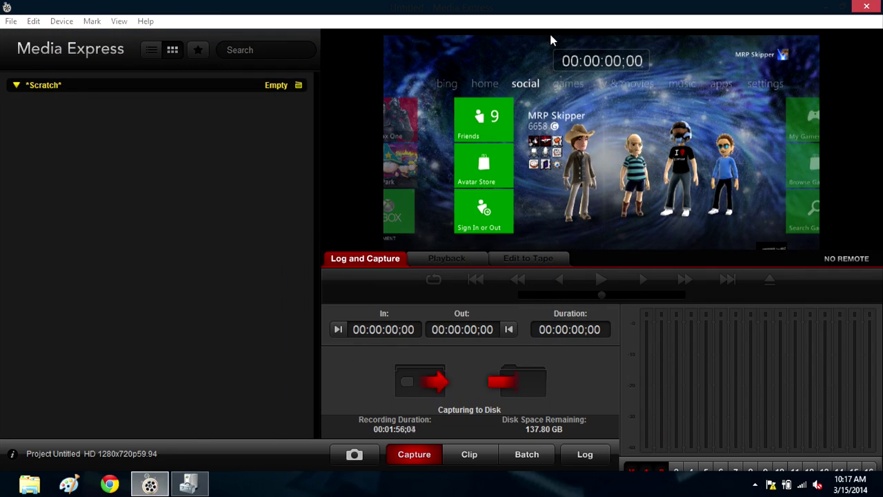